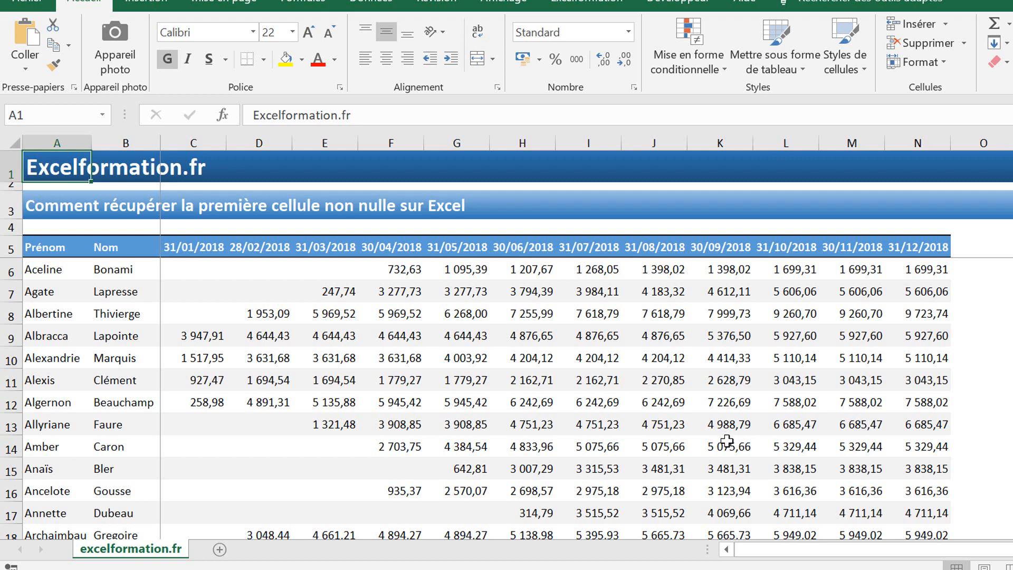
Step: Enter =EQUIV(VRAI;INDEX(C6:N6>0;0);0) in cell O6 to find the position of the row's first non-zero amount
{"action": "left_click", "coordinate": [977, 264]}
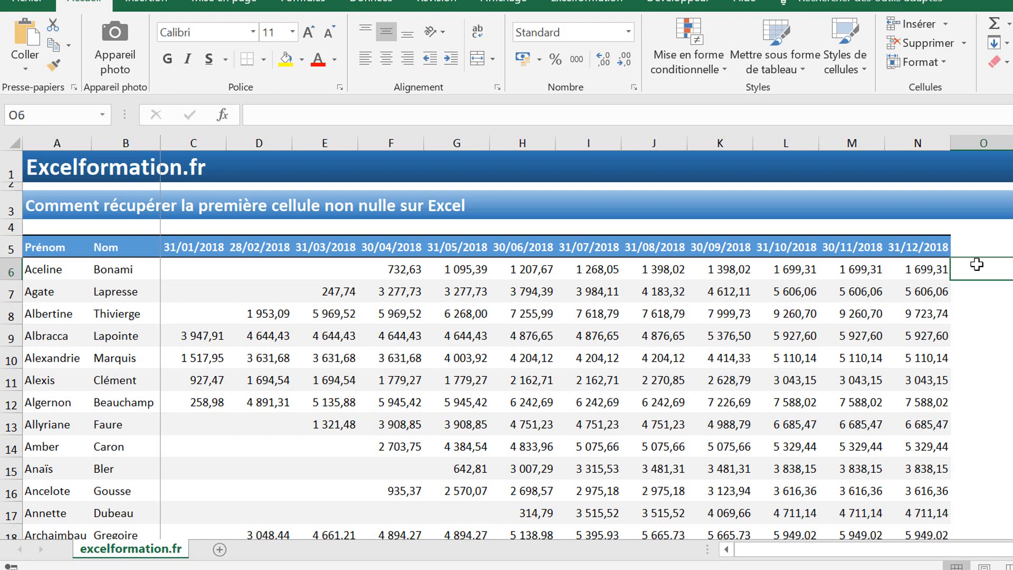
{"action": "type", "text": "=equi"}
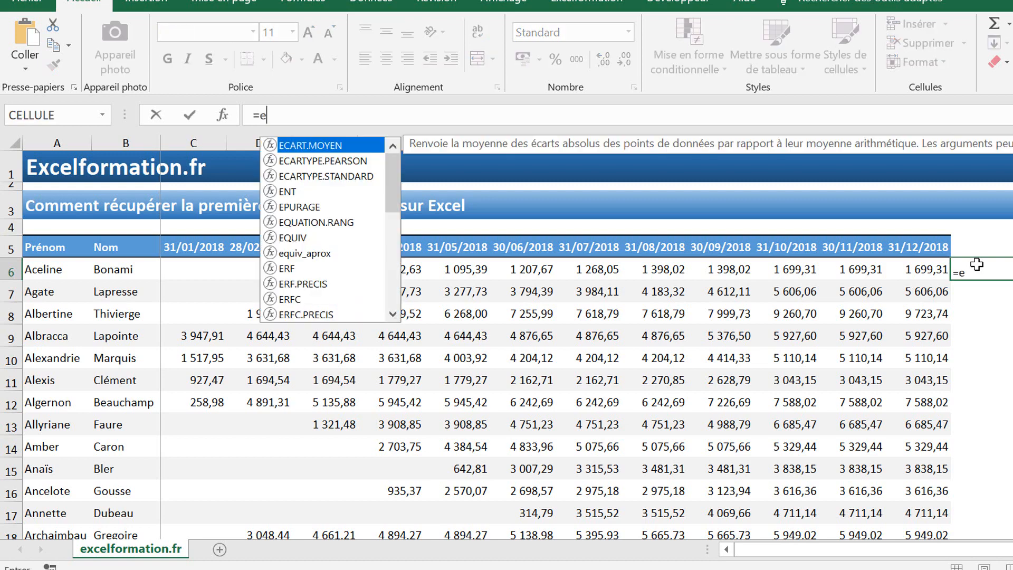
{"action": "type", "text": "v("}
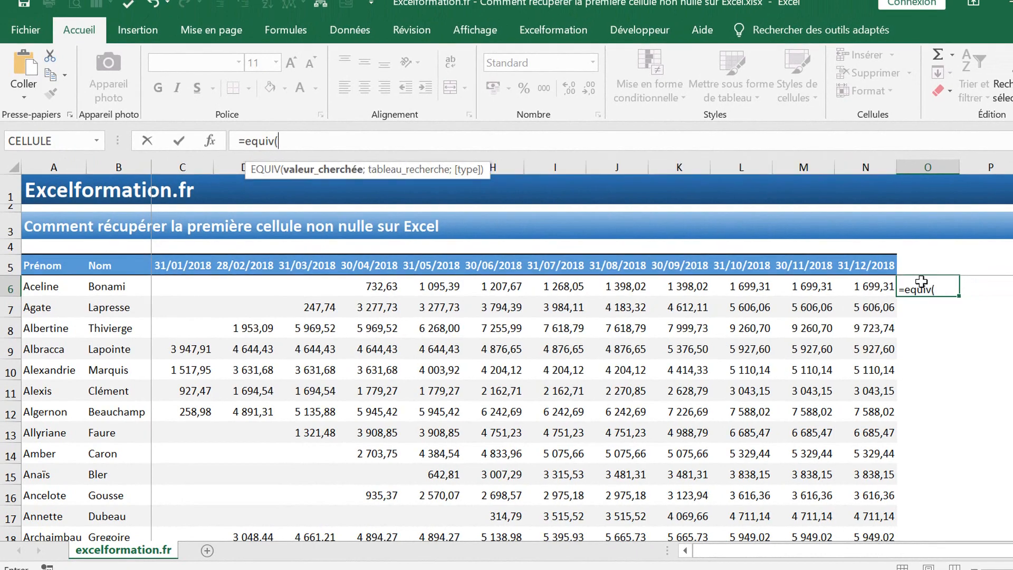
{"action": "type", "text": "vrai"}
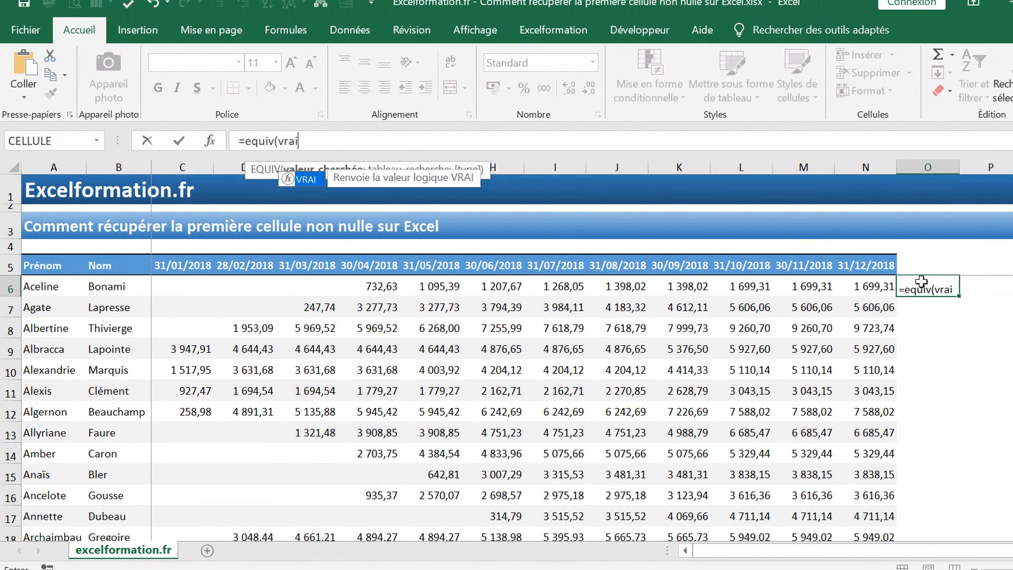
{"action": "type", "text": ";"}
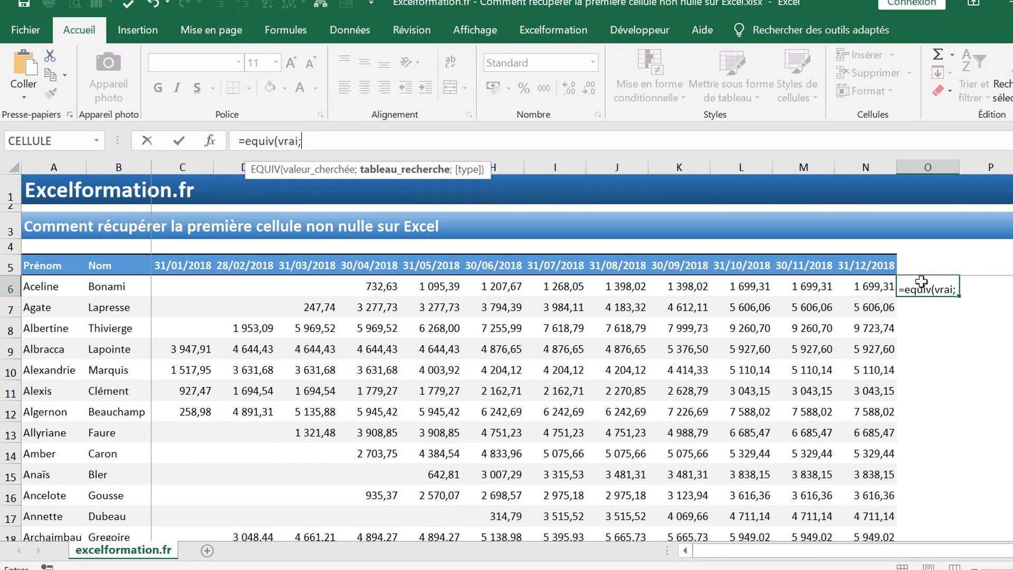
{"action": "type", "text": "index"}
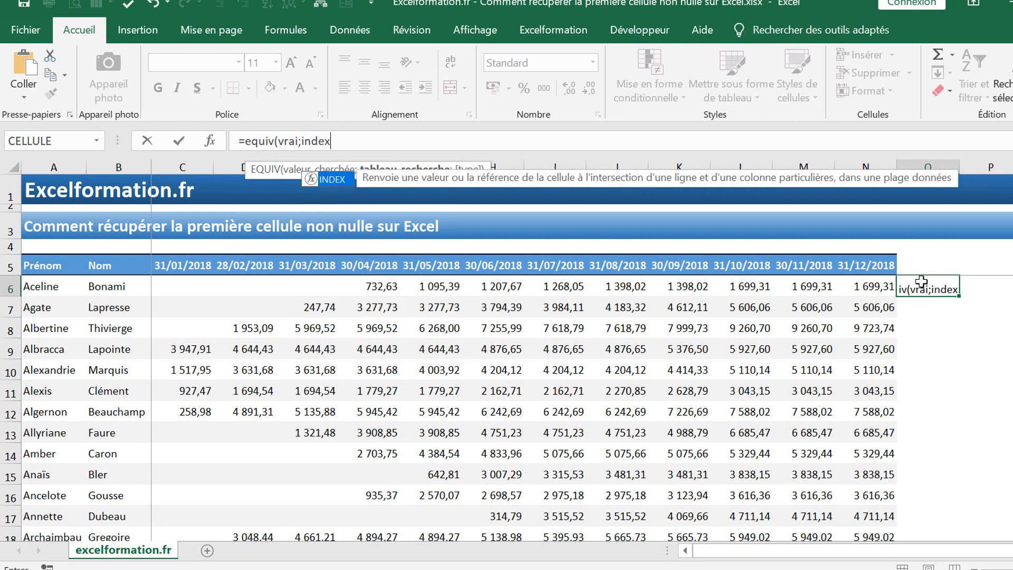
{"action": "type", "text": "("}
{"action": "left_click_drag", "start_coordinate": [870, 287], "coordinate": [192, 280]}
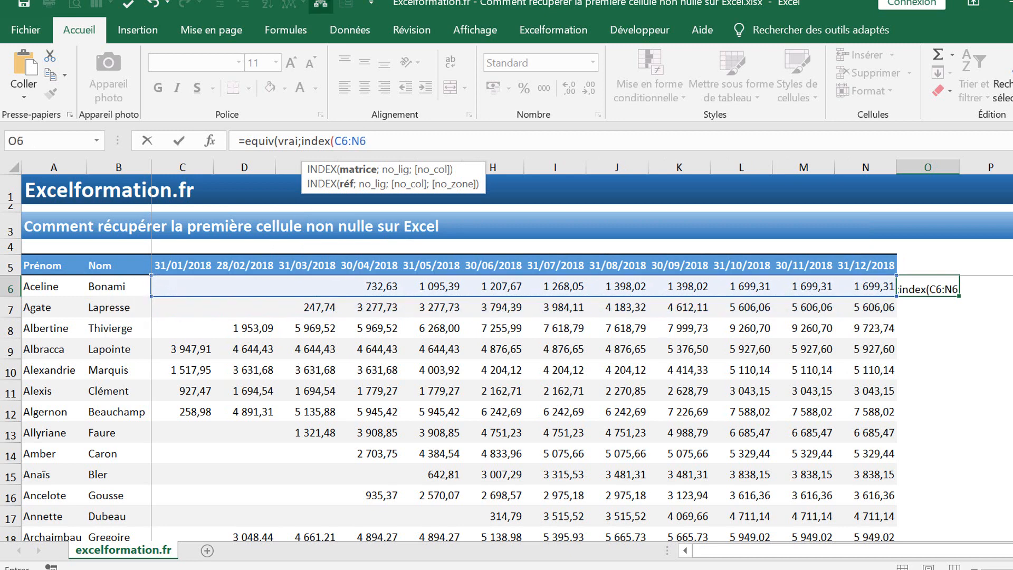
{"action": "type", "text": ">0;0);0"}
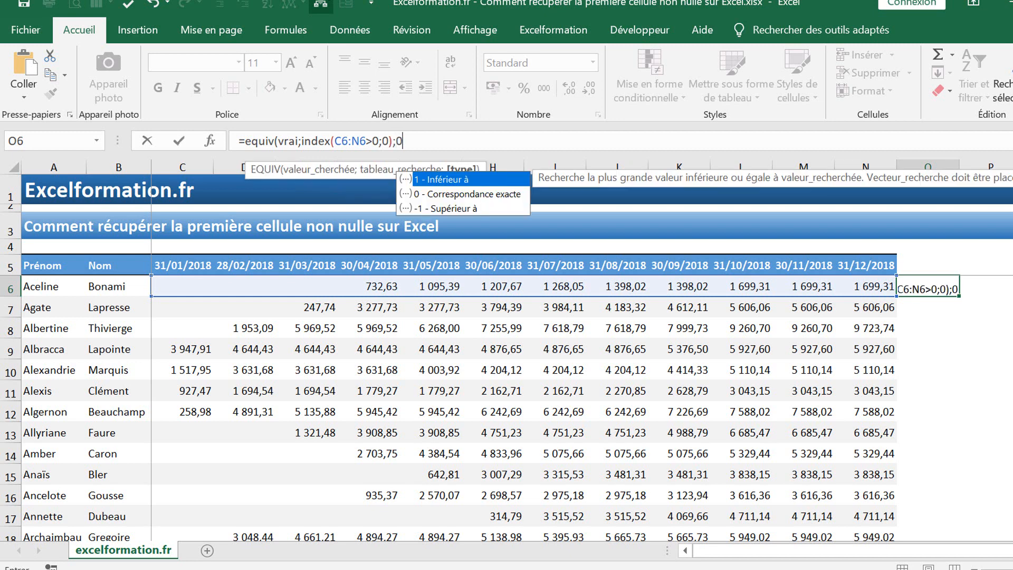
{"action": "type", "text": ")"}
{"action": "key", "text": "Return"}
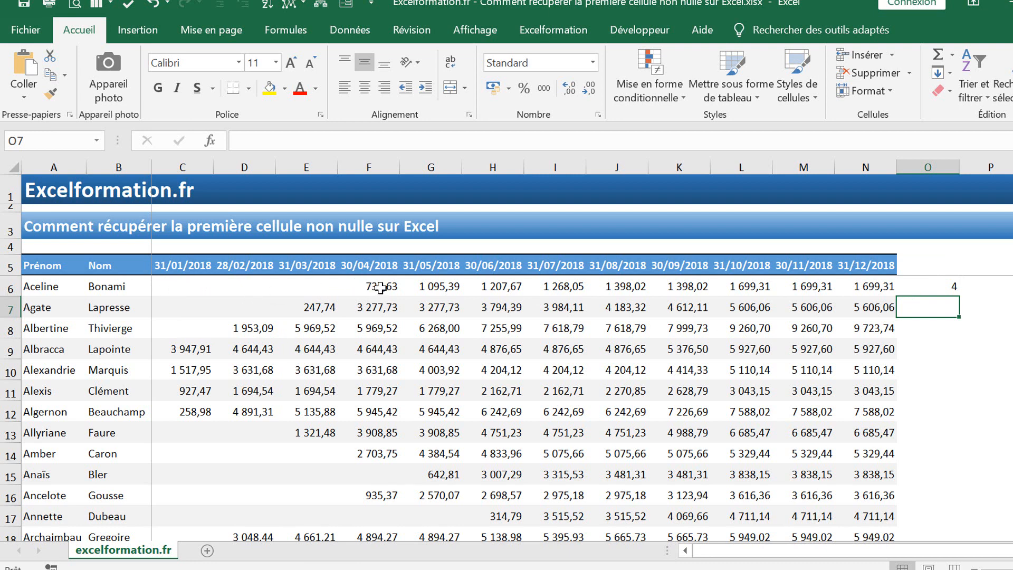
Step: Copy the INDEX(C6:N6>0;0) part of the O6 formula and enter it as a separate formula in P6
{"action": "left_click", "coordinate": [946, 289]}
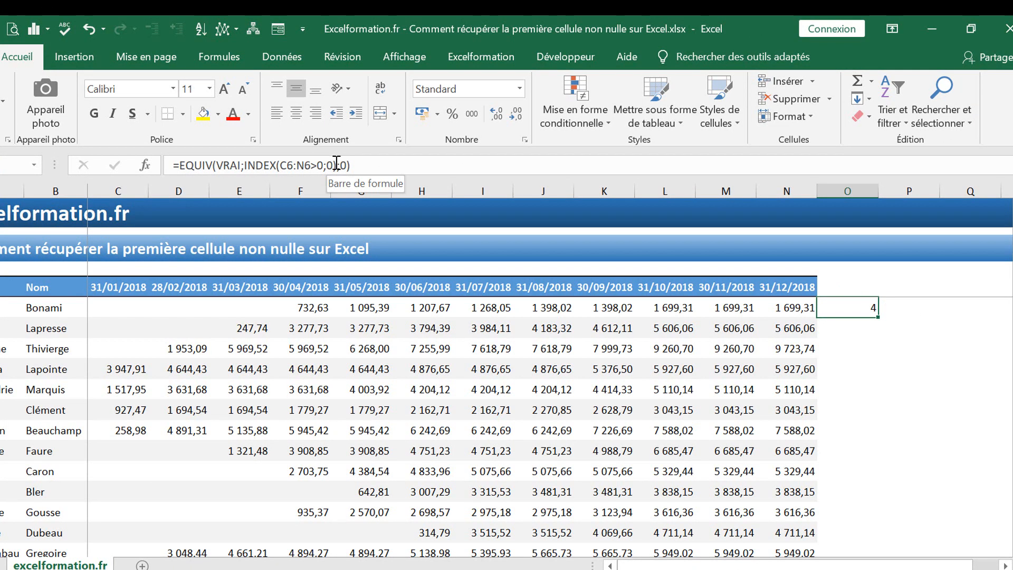
{"action": "left_click_drag", "start_coordinate": [336, 165], "coordinate": [248, 169]}
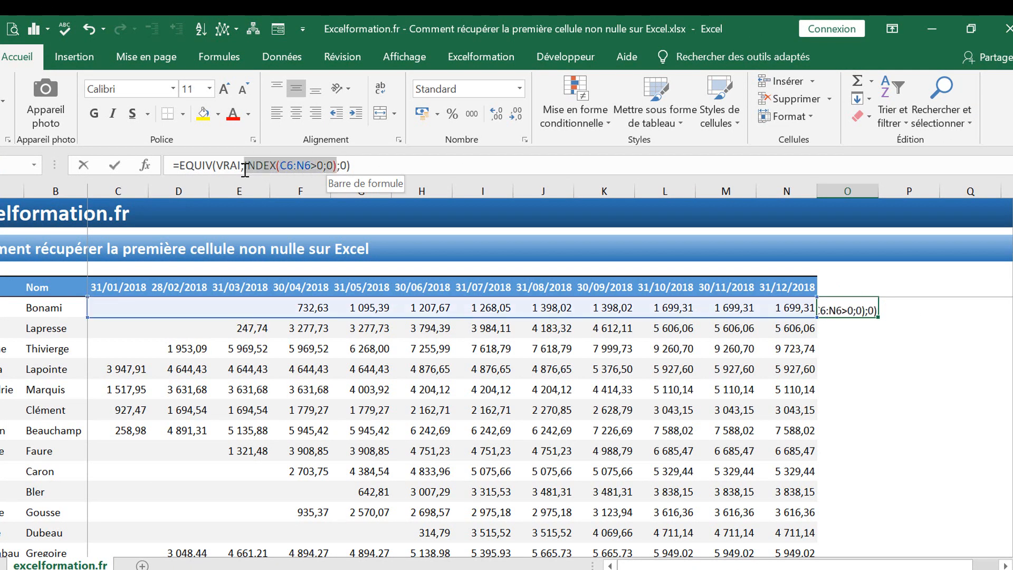
{"action": "right_click", "coordinate": [252, 168]}
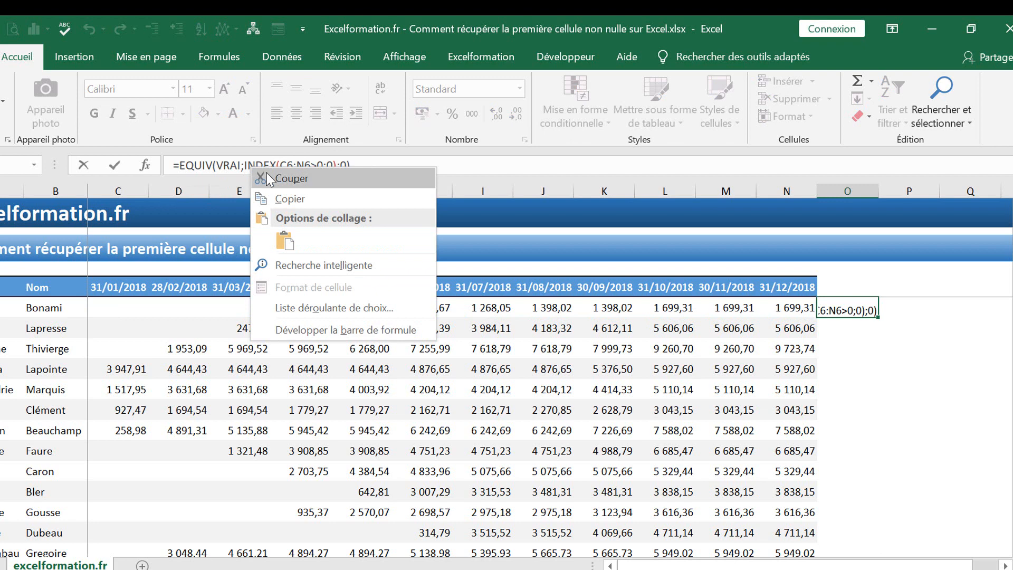
{"action": "left_click", "coordinate": [287, 199]}
{"action": "key", "text": "Escape"}
{"action": "left_click", "coordinate": [893, 312]}
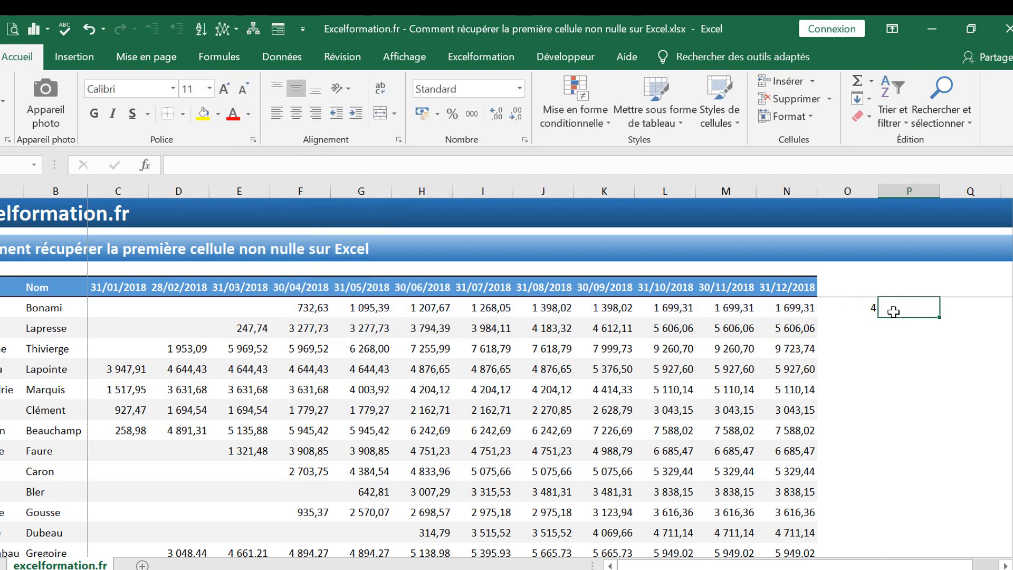
{"action": "type", "text": "="}
{"action": "key", "text": "ctrl+v"}
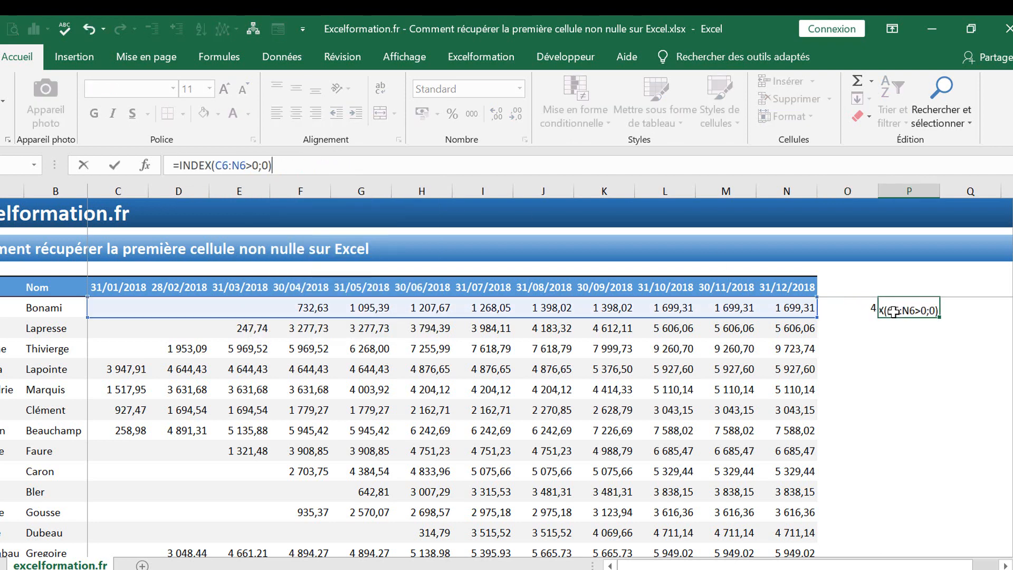
{"action": "key", "text": "Return"}
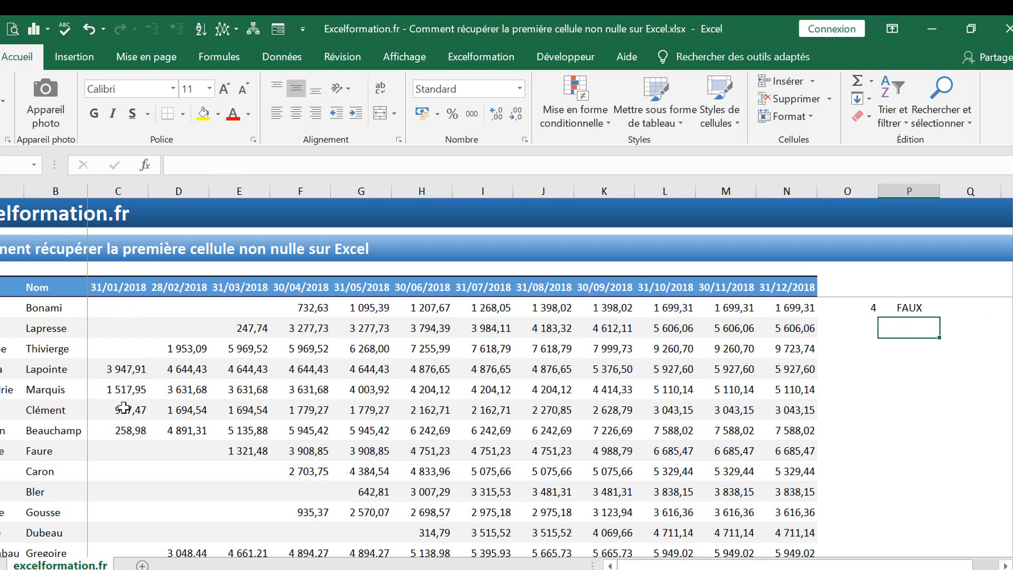
Step: Fill the P6 formula down to P11 and select the results in P9:P10
{"action": "left_click", "coordinate": [907, 308]}
{"action": "left_click_drag", "start_coordinate": [939, 317], "coordinate": [935, 417]}
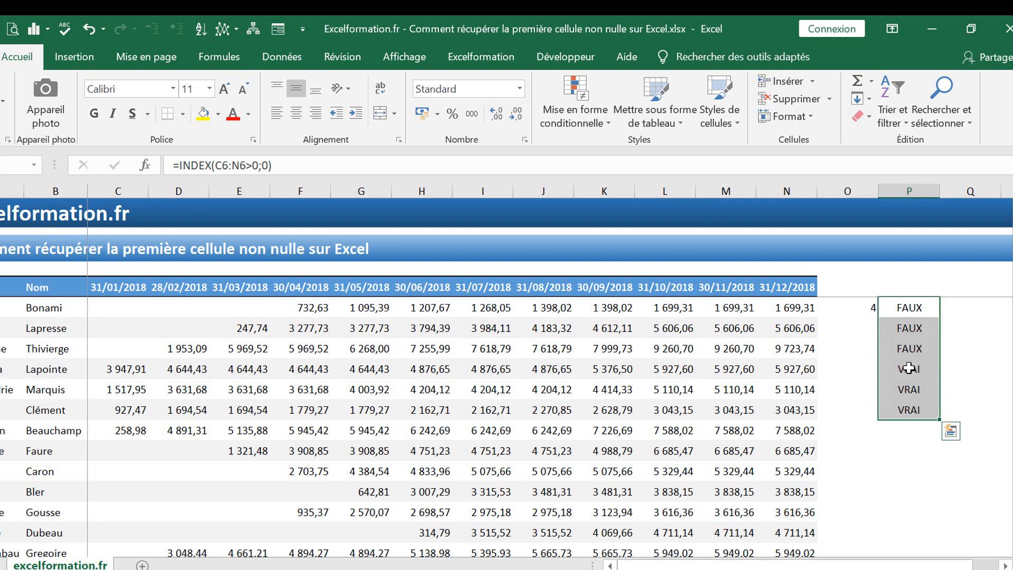
{"action": "left_click_drag", "start_coordinate": [908, 367], "coordinate": [908, 390]}
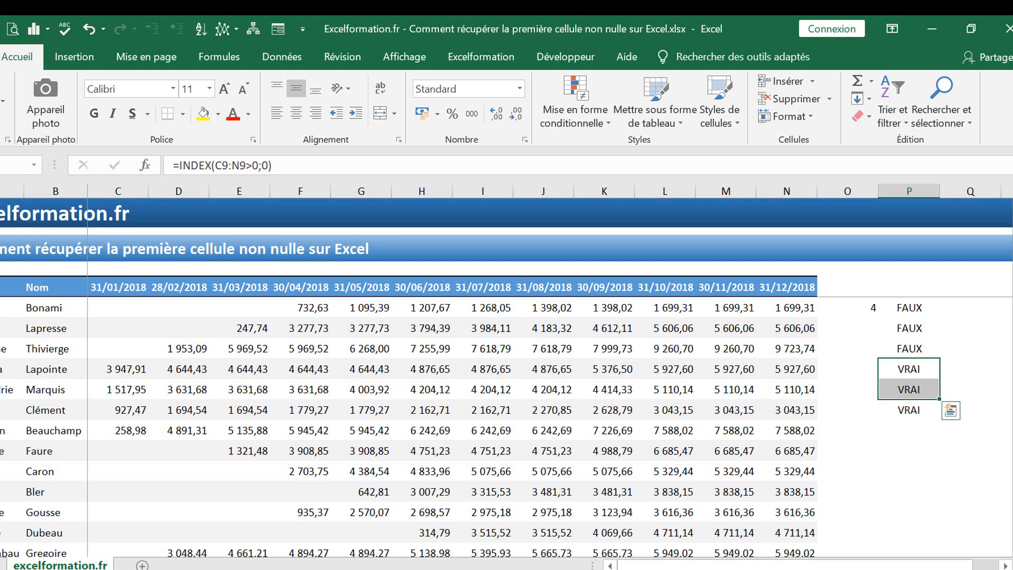
Step: Evaluate the INDEX formula in P6 one step to examine the array produced by C6:N6>0, and close the evaluation
{"action": "left_click", "coordinate": [907, 311]}
{"action": "left_click", "coordinate": [217, 58]}
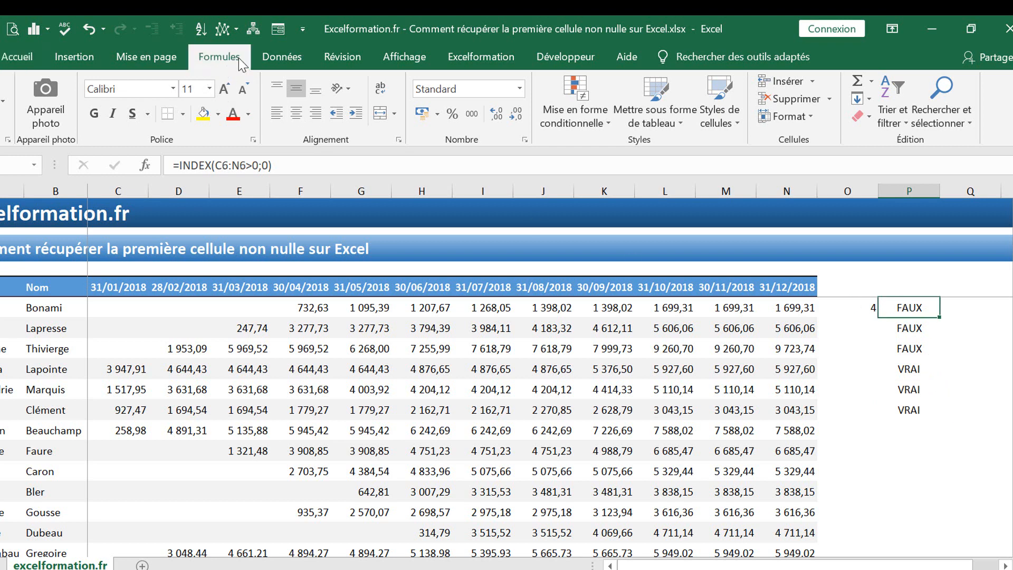
{"action": "left_click", "coordinate": [704, 119]}
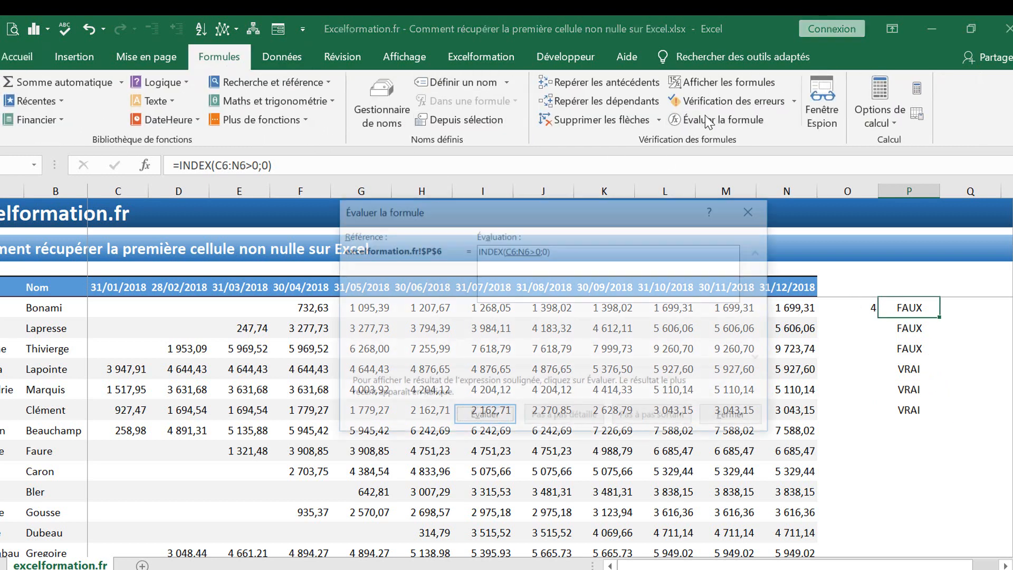
{"action": "left_click", "coordinate": [483, 425]}
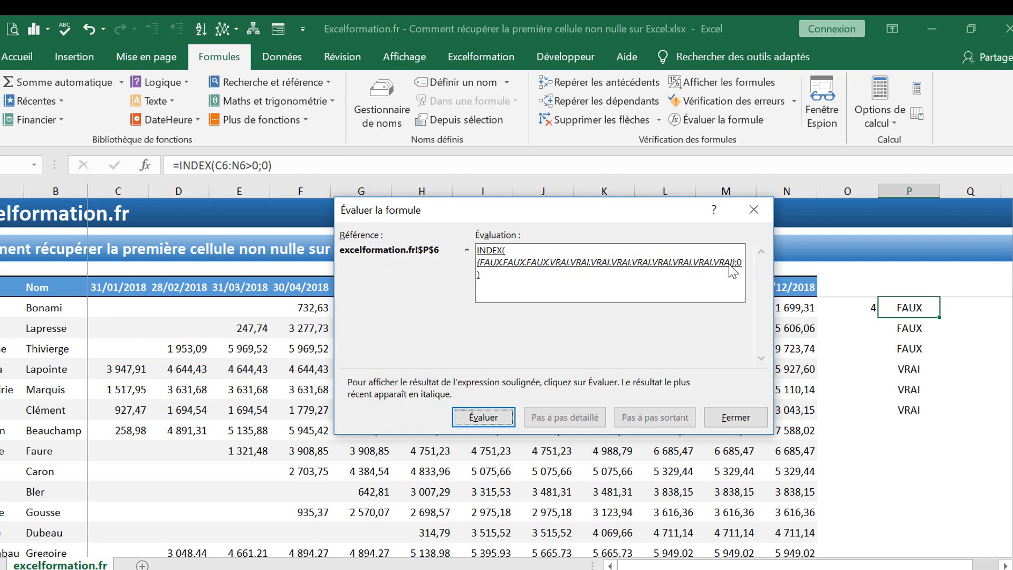
{"action": "left_click", "coordinate": [736, 416]}
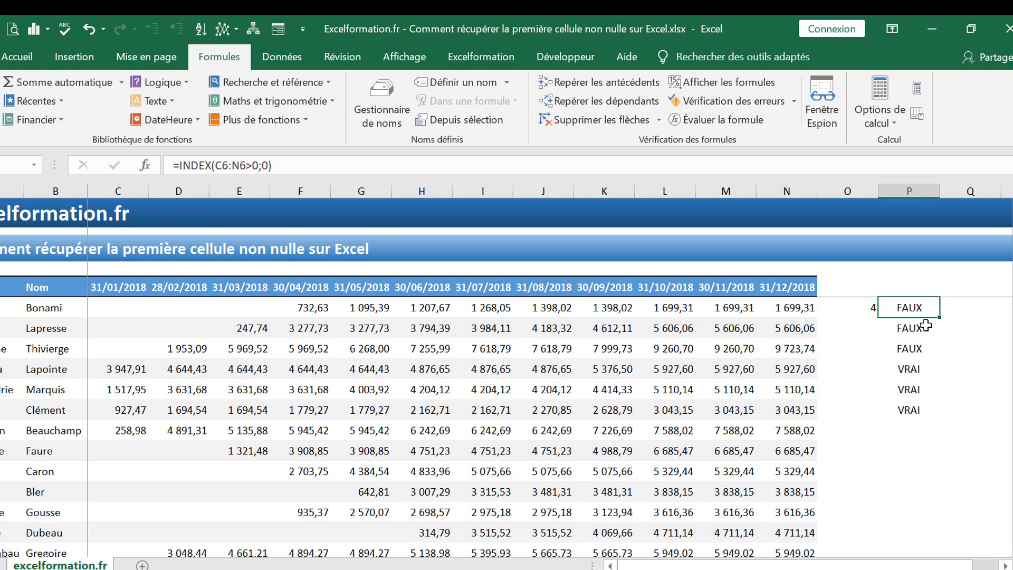
Step: Compare the O6 formula with P6 and evaluate P6 once more to review its array of logical values
{"action": "left_click", "coordinate": [868, 311]}
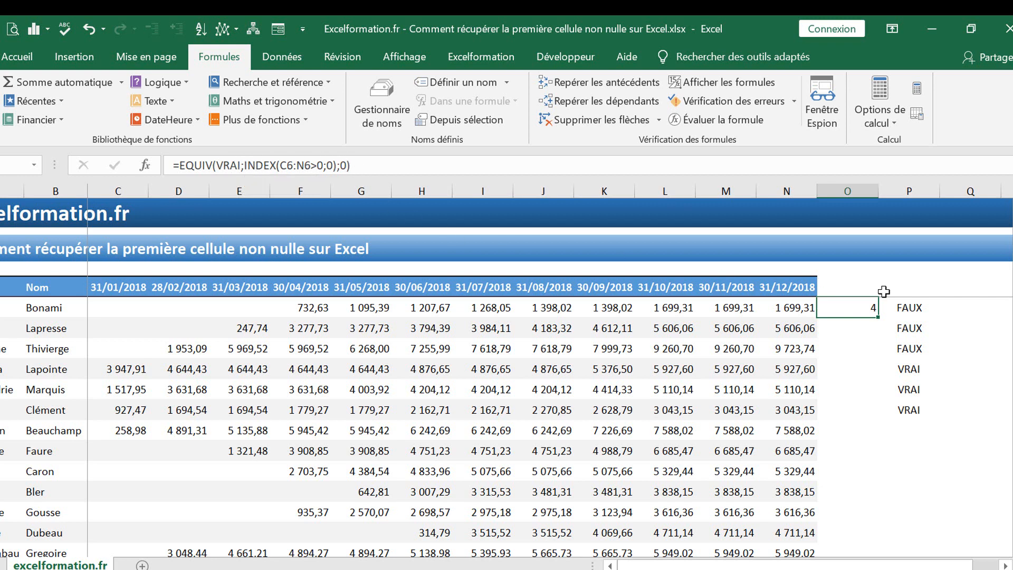
{"action": "left_click", "coordinate": [902, 305]}
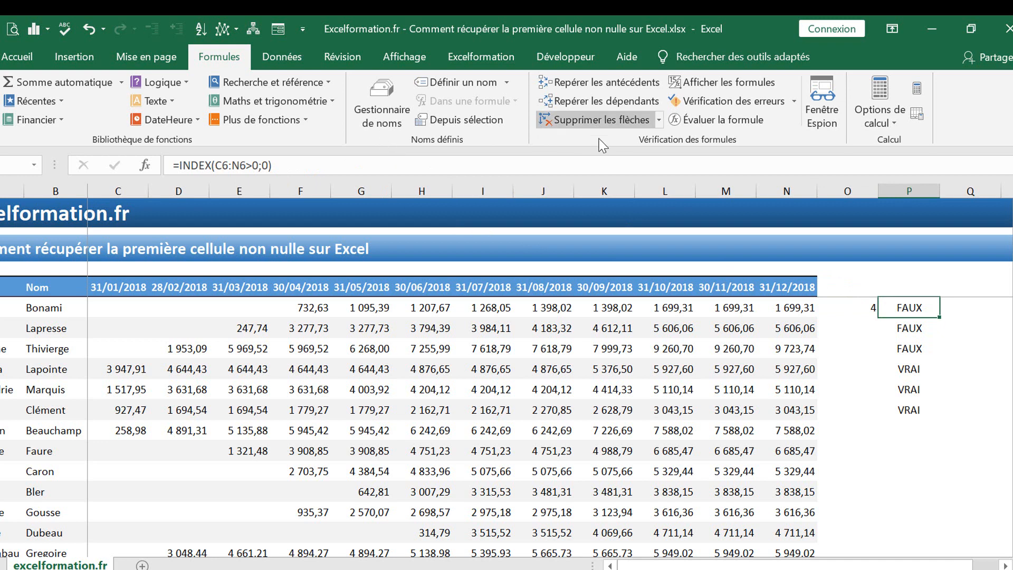
{"action": "left_click", "coordinate": [685, 121]}
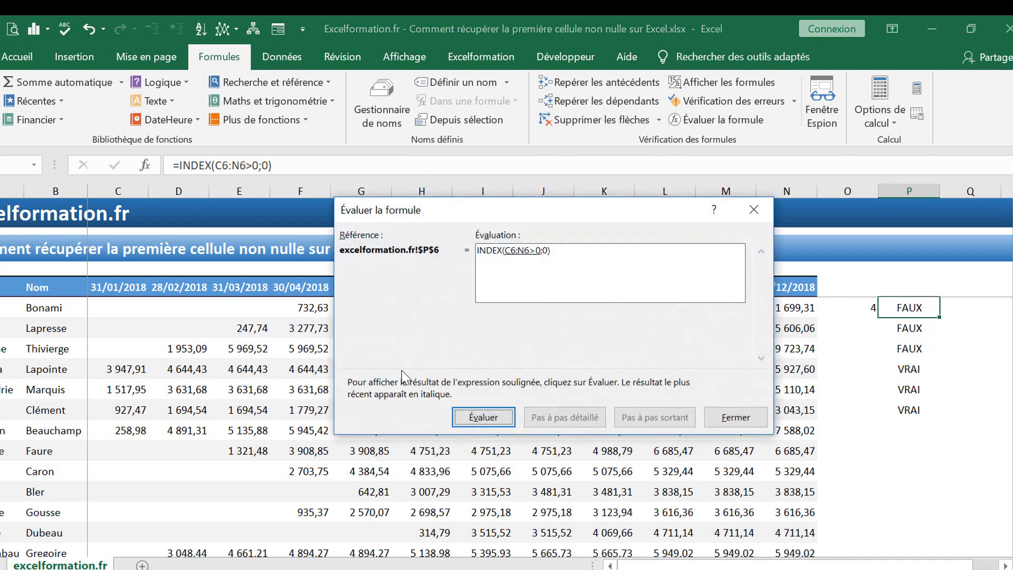
{"action": "left_click", "coordinate": [504, 417]}
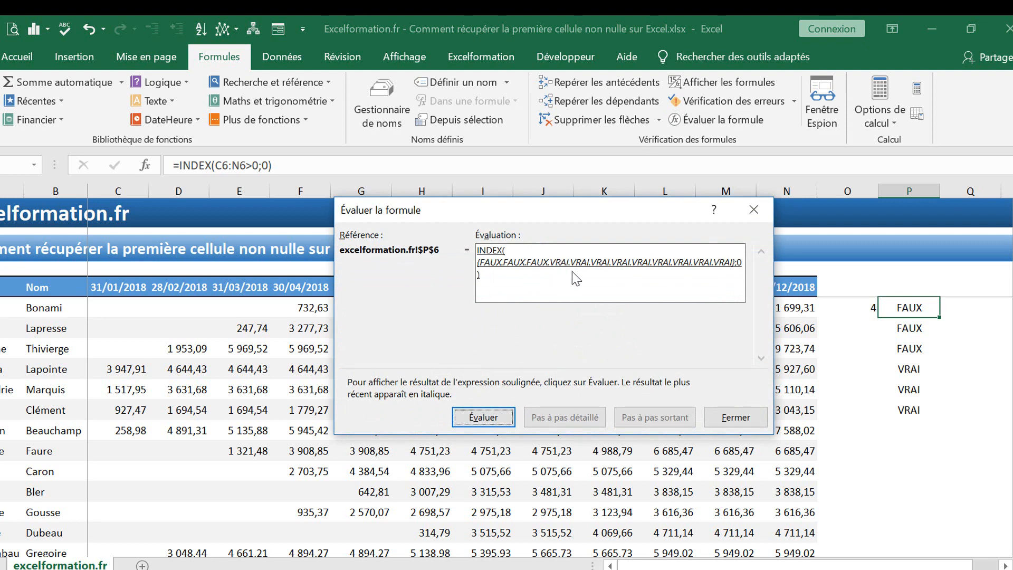
{"action": "key", "text": "Escape"}
Step: Clear the contents of the whole column P
{"action": "left_click", "coordinate": [911, 191]}
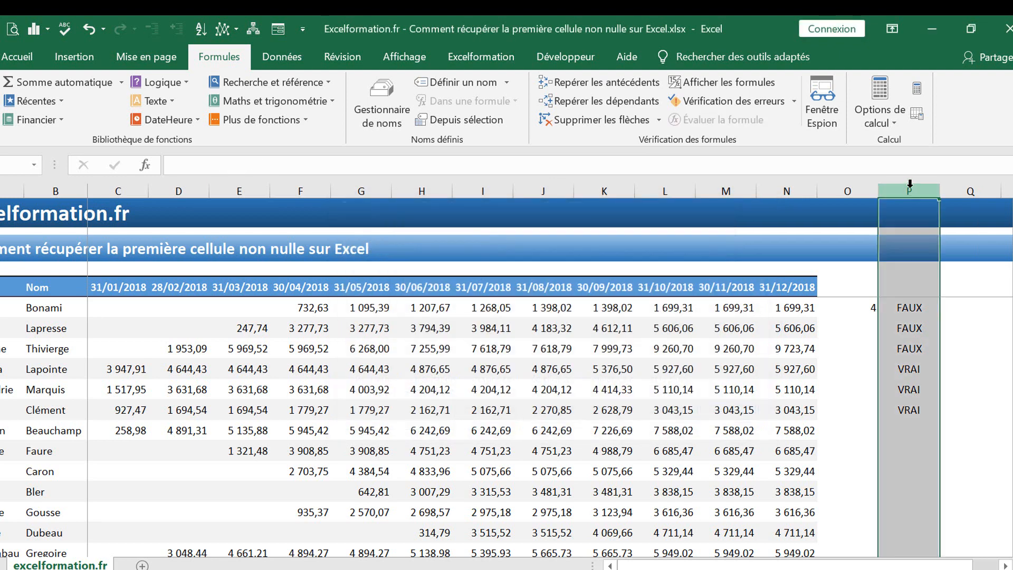
{"action": "key", "text": "Delete"}
Step: Wrap the O6 formula as =INDEX($C$5:$N$5;EQUIV(VRAI;INDEX(C6:N6>0;0);0)) and format the cell as a date
{"action": "left_click", "coordinate": [839, 307]}
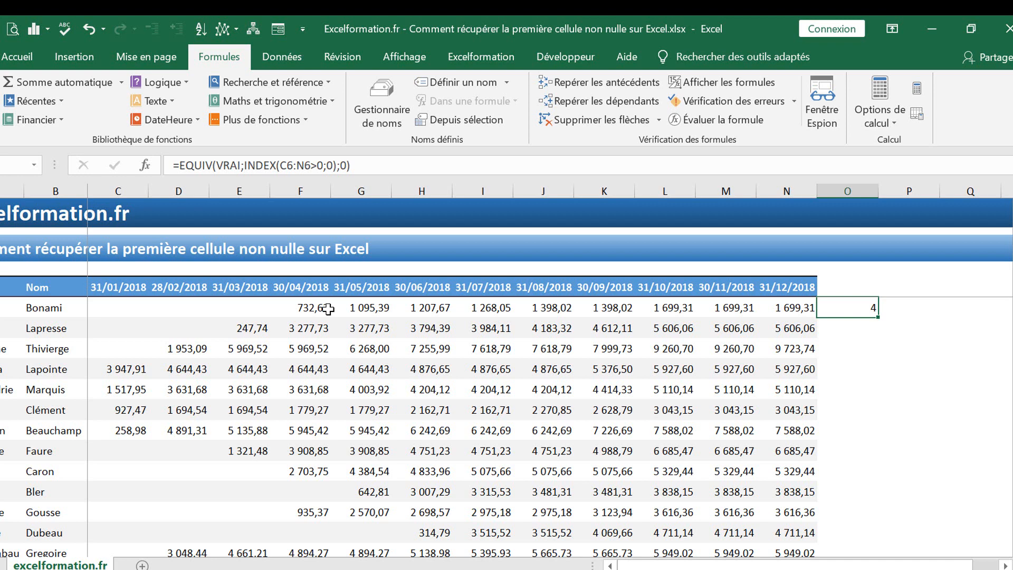
{"action": "left_click", "coordinate": [182, 165]}
{"action": "type", "text": "index("}
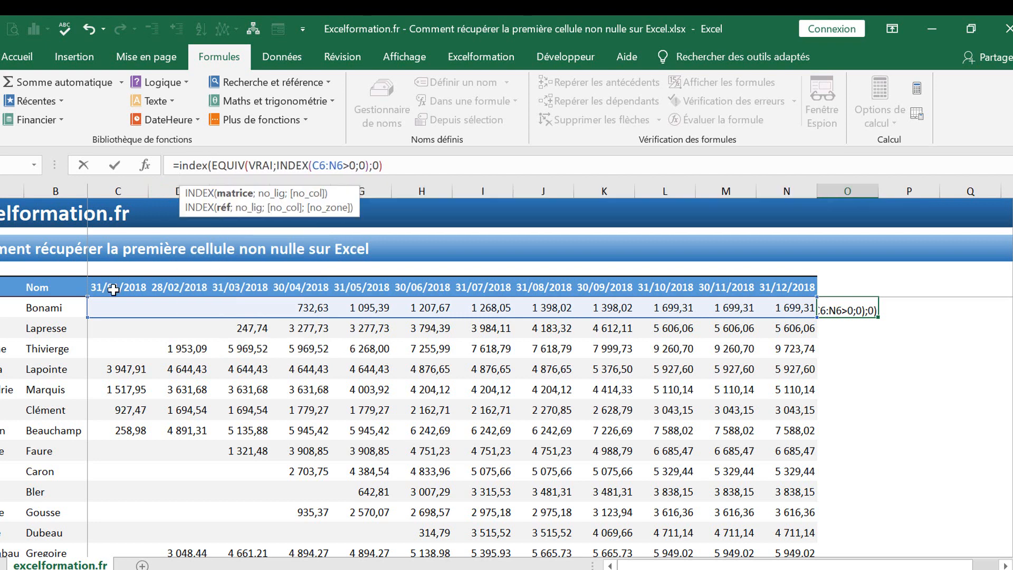
{"action": "left_click_drag", "start_coordinate": [114, 278], "coordinate": [808, 287]}
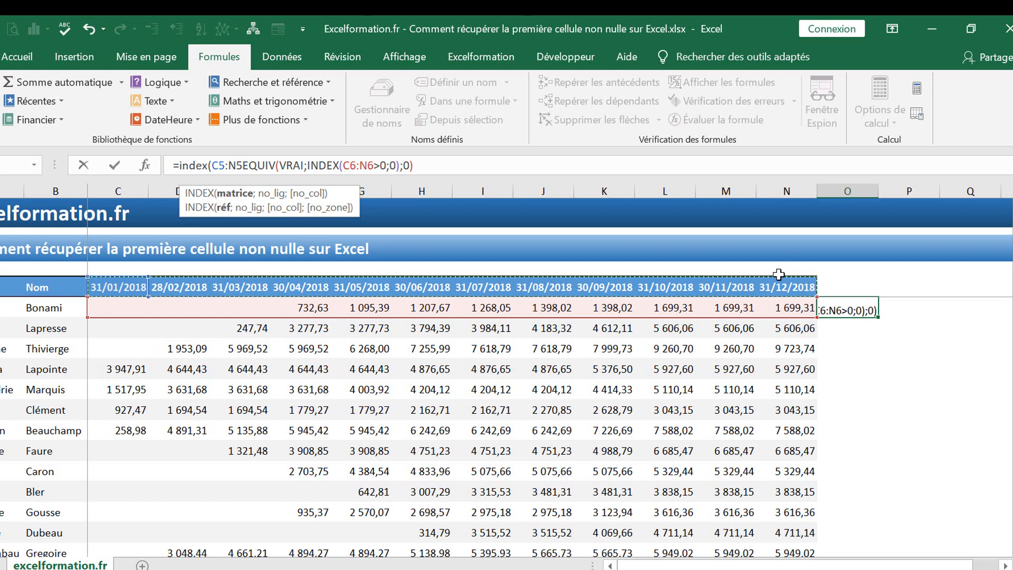
{"action": "key", "text": "F4"}
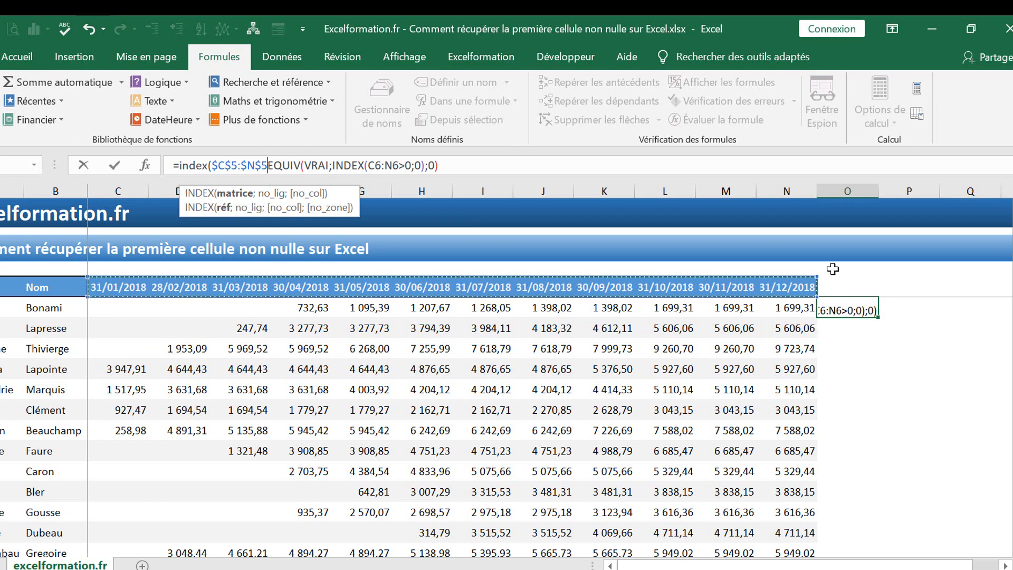
{"action": "type", "text": ";"}
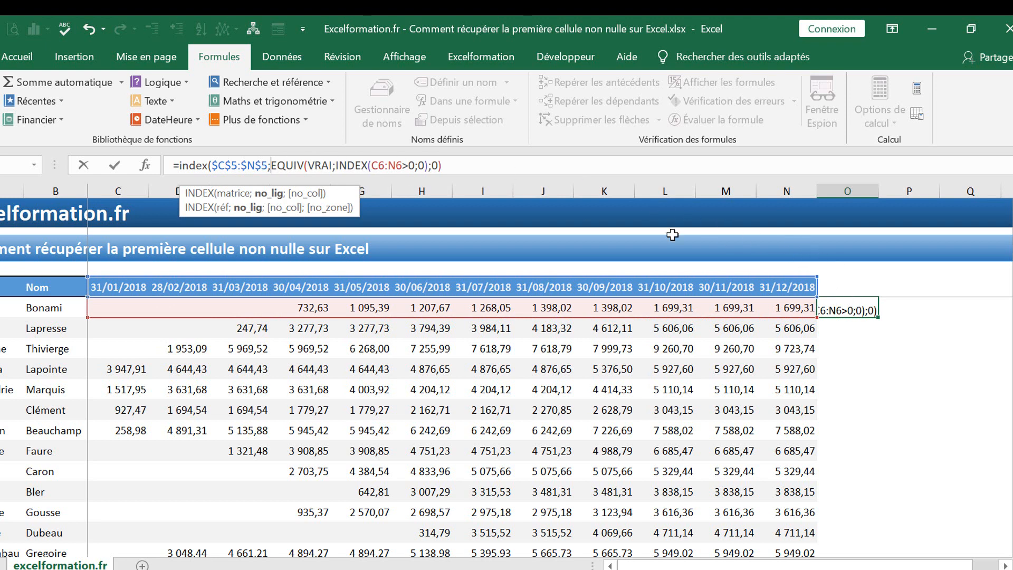
{"action": "type", "text": ")"}
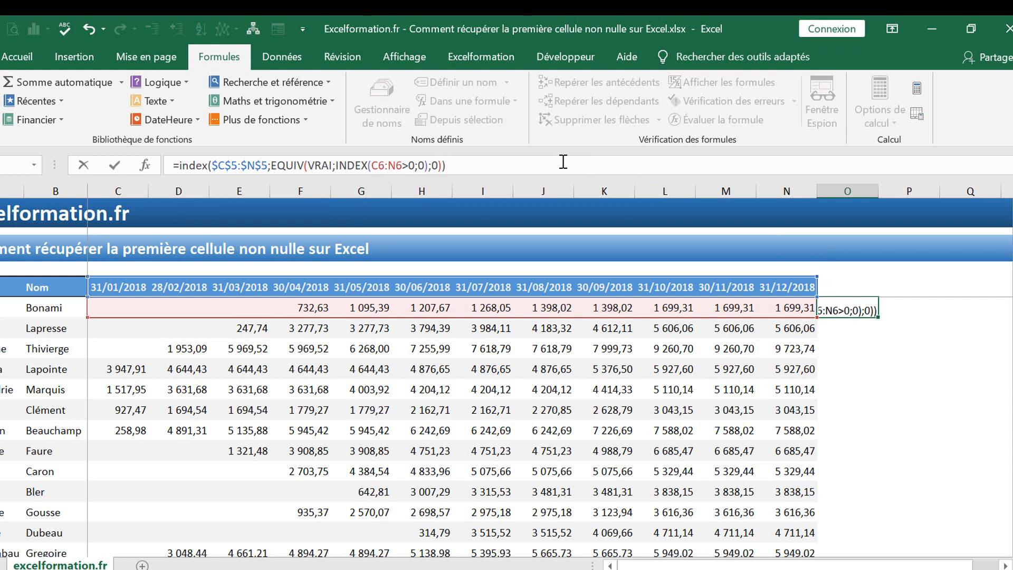
{"action": "key", "text": "Return"}
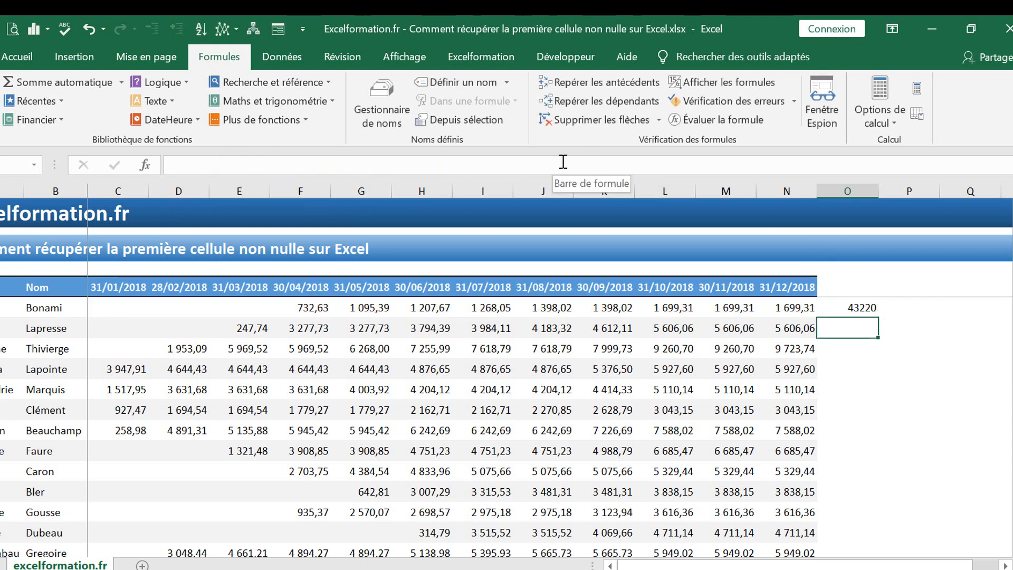
{"action": "left_click", "coordinate": [857, 306]}
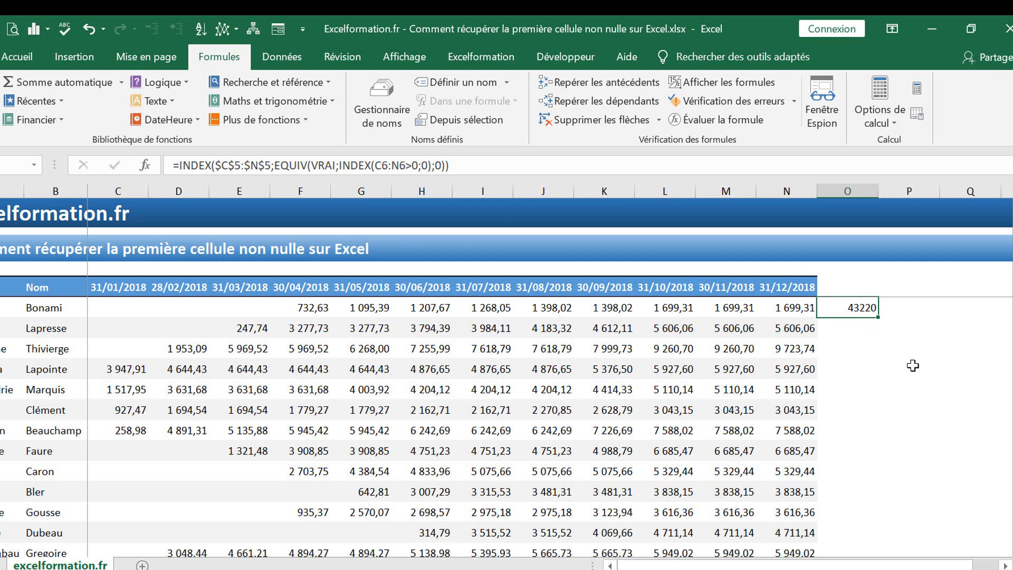
{"action": "key", "text": "ctrl+shift+3"}
Step: Copy the N5 date header to O5, replace its text with Date embauche, and fit column O's width to its content
{"action": "left_click", "coordinate": [780, 287]}
{"action": "key", "text": "ctrl+c"}
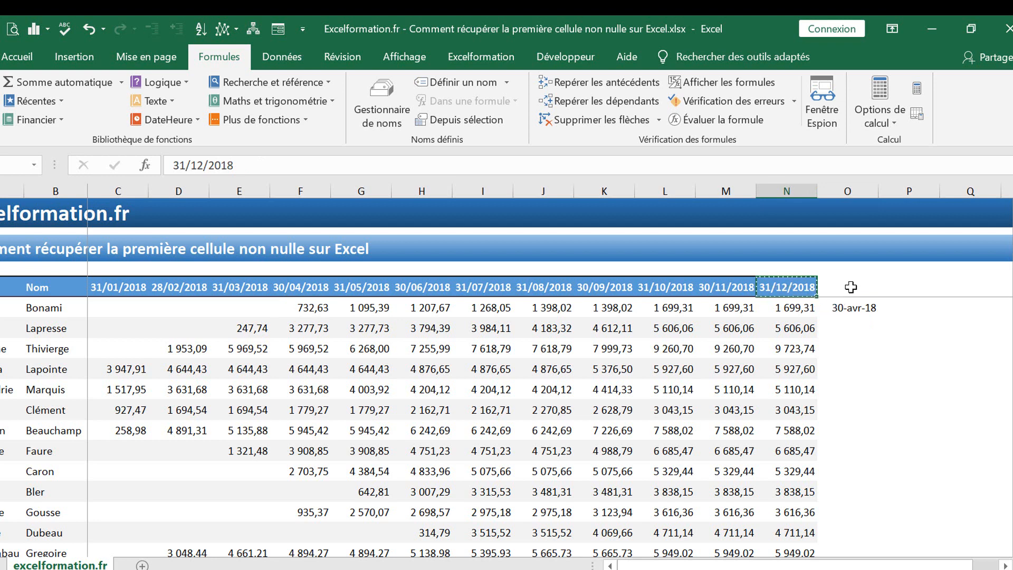
{"action": "left_click", "coordinate": [841, 283]}
{"action": "key", "text": "ctrl+v"}
{"action": "type", "text": "Date embauche"}
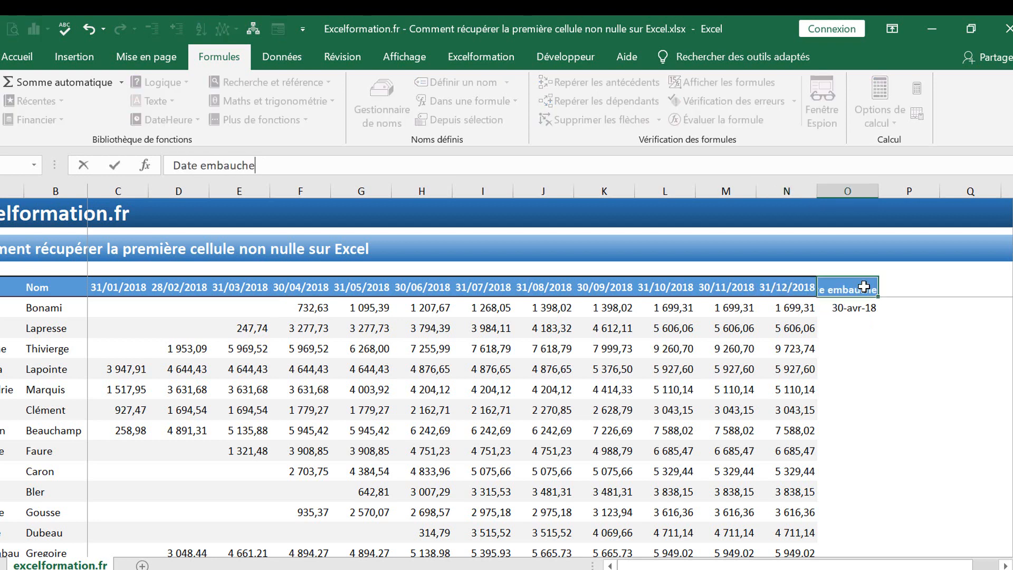
{"action": "key", "text": "Return"}
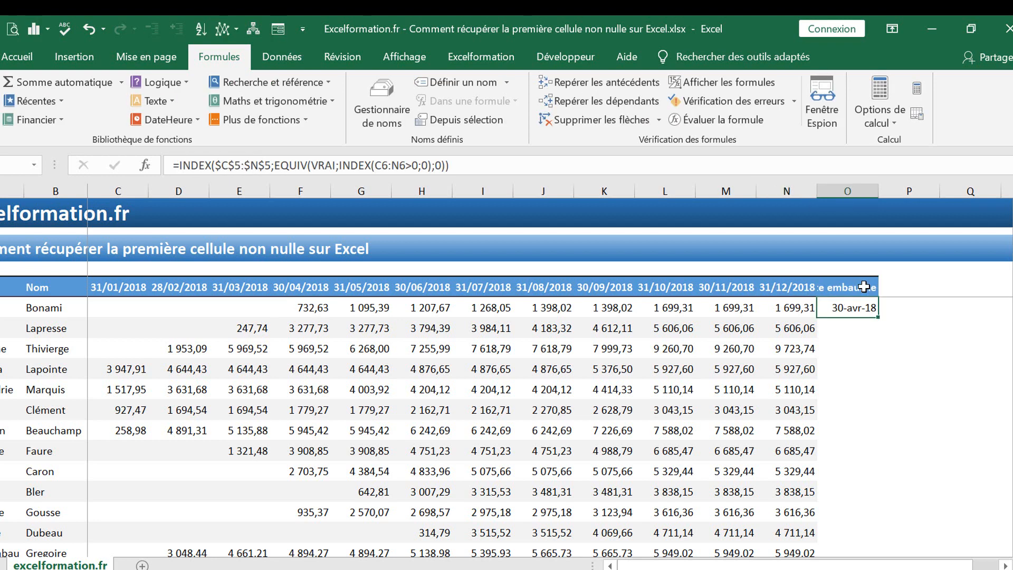
{"action": "double_click", "coordinate": [880, 189]}
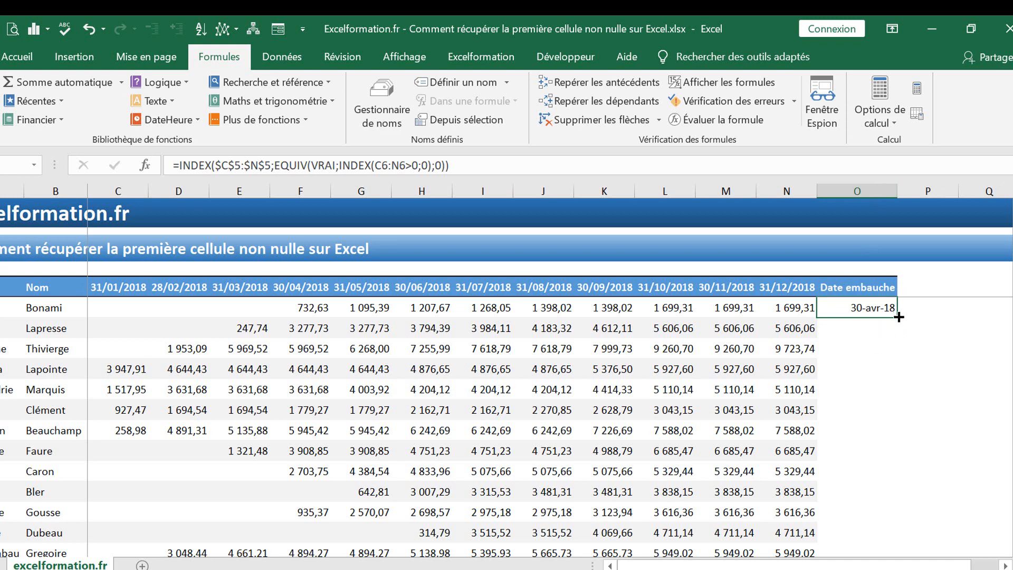
Step: Fill the O6 formula down to the end of the table and check the date in O51 against that row's first amount
{"action": "double_click", "coordinate": [898, 317]}
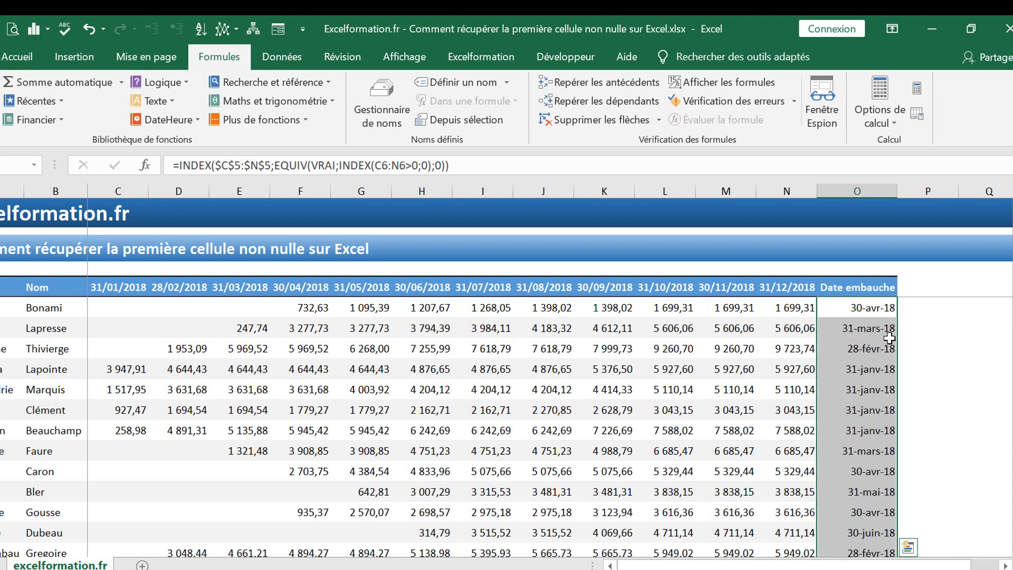
{"action": "scroll", "coordinate": [850, 351], "scroll_direction": "down", "scroll_amount": 14}
{"action": "left_click", "coordinate": [870, 369]}
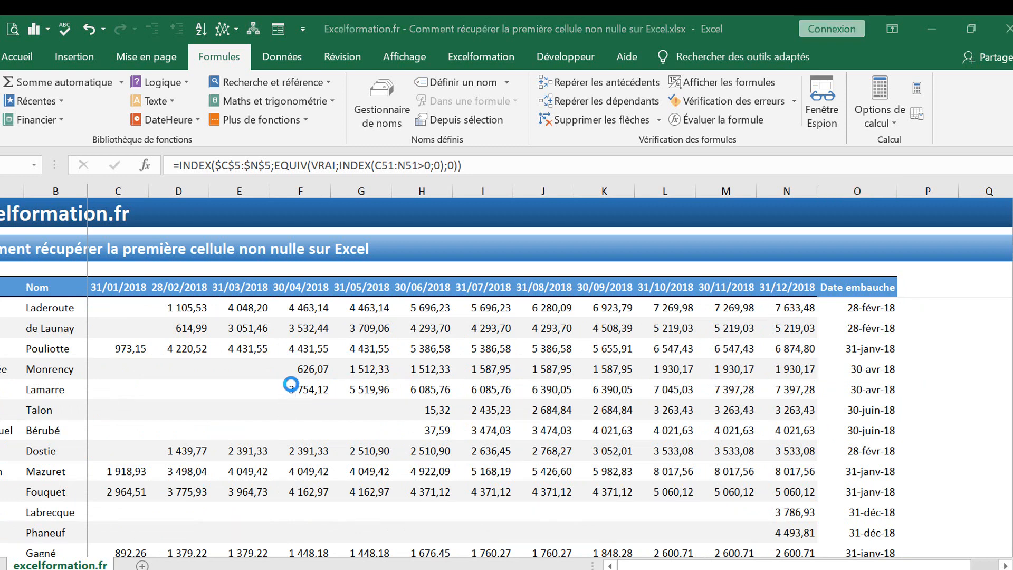
{"action": "left_click", "coordinate": [301, 368]}
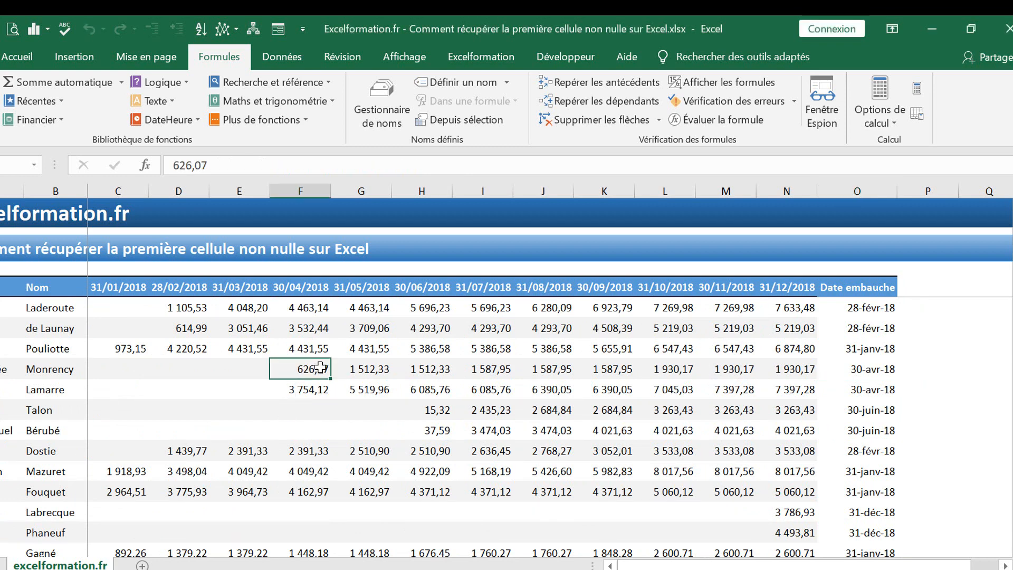